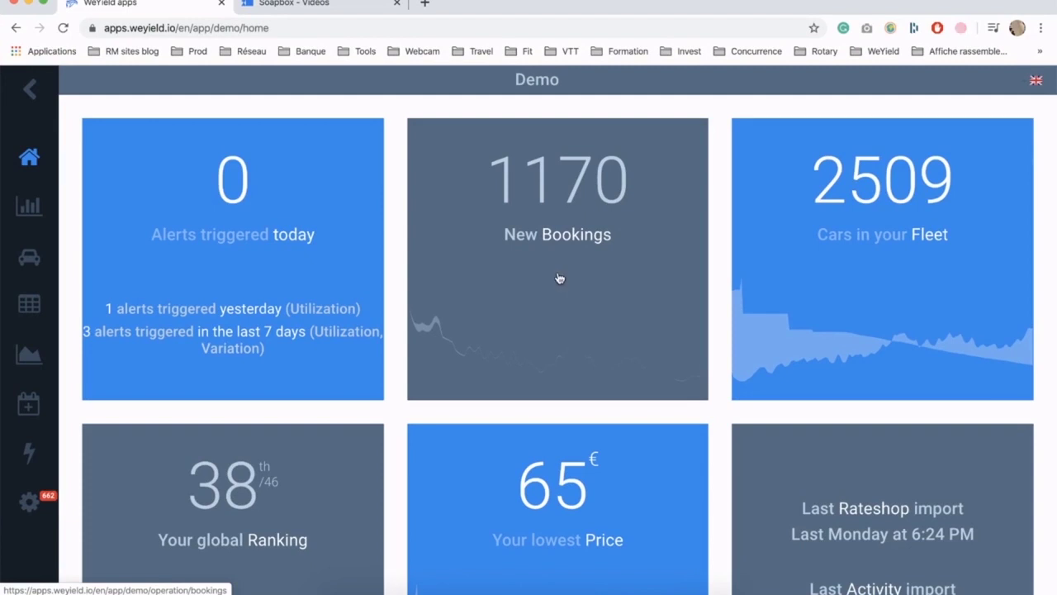
- Open the new bookings report and examine the 2020 vs 2019 chart of fleet and cars on rent
{"action": "left_click", "coordinate": [559, 278]}
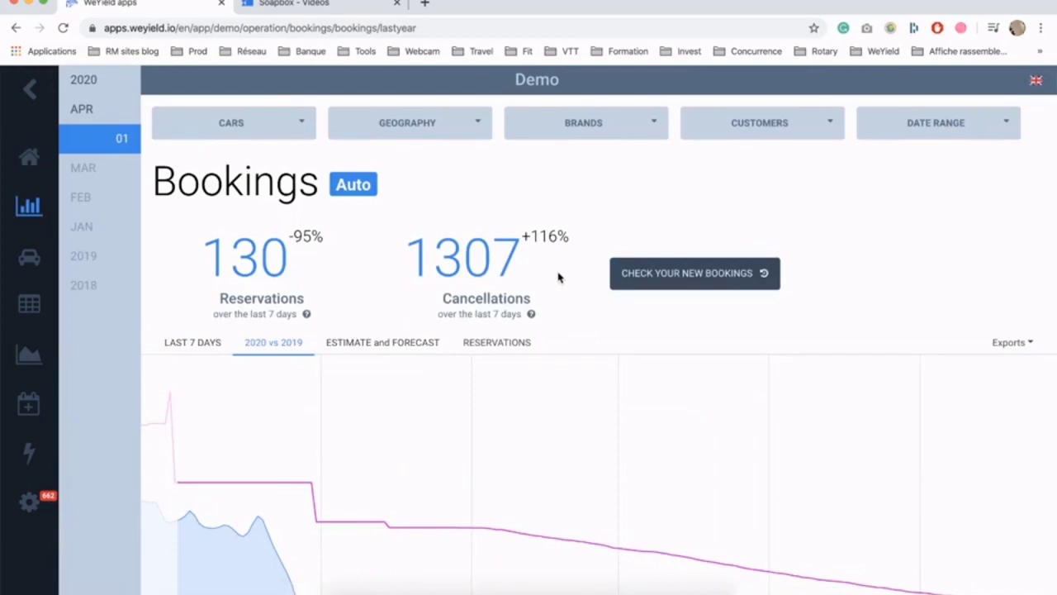
{"action": "scroll", "coordinate": [558, 278], "scroll_direction": "down", "scroll_amount": 1}
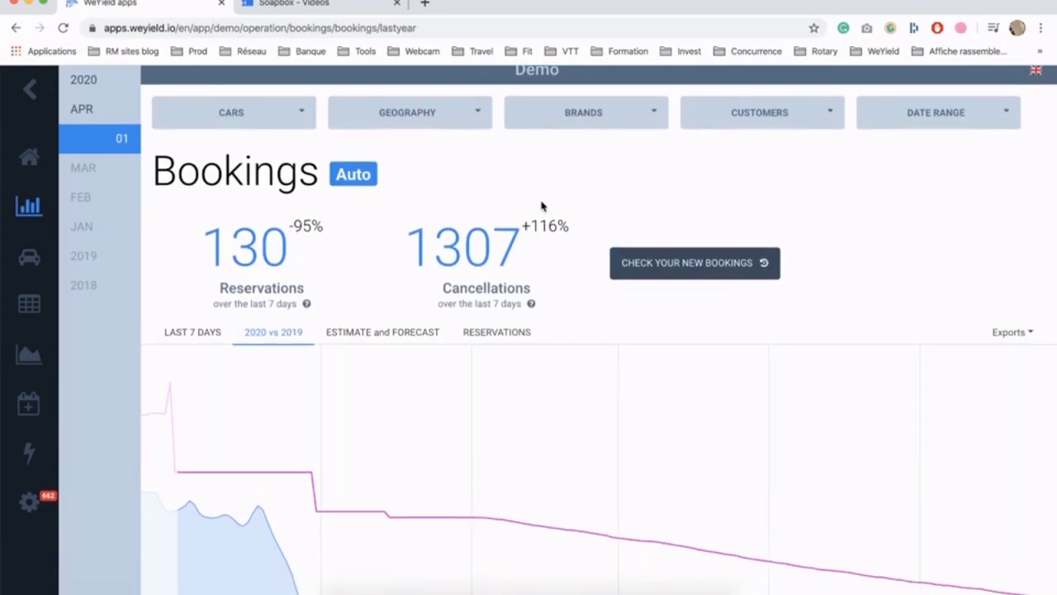
{"action": "scroll", "coordinate": [543, 207], "scroll_direction": "down", "scroll_amount": 4}
{"action": "mouse_move", "coordinate": [545, 204]}
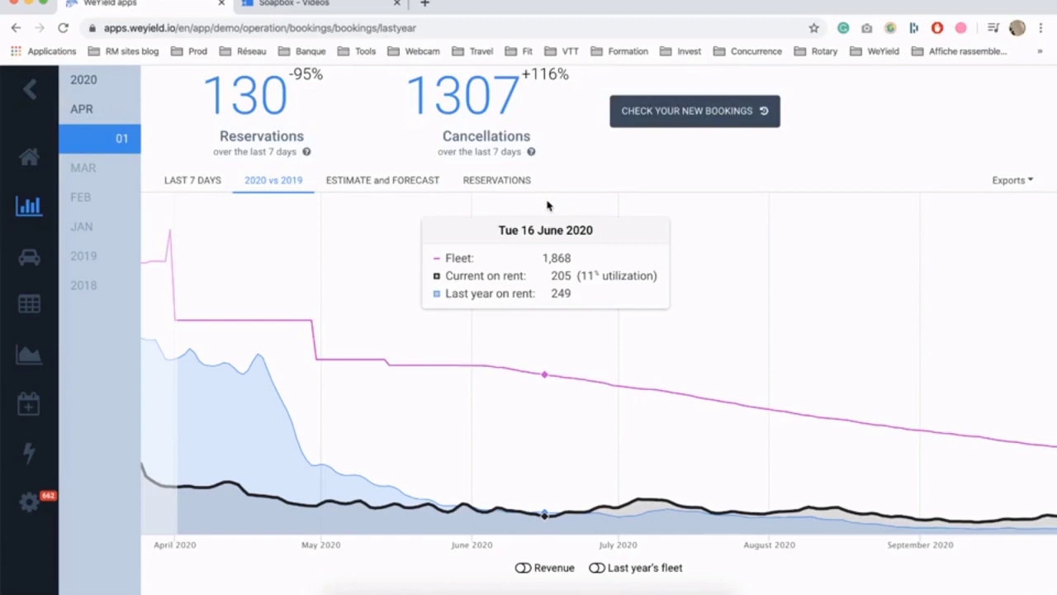
{"action": "scroll", "coordinate": [547, 204], "scroll_direction": "up", "scroll_amount": 1}
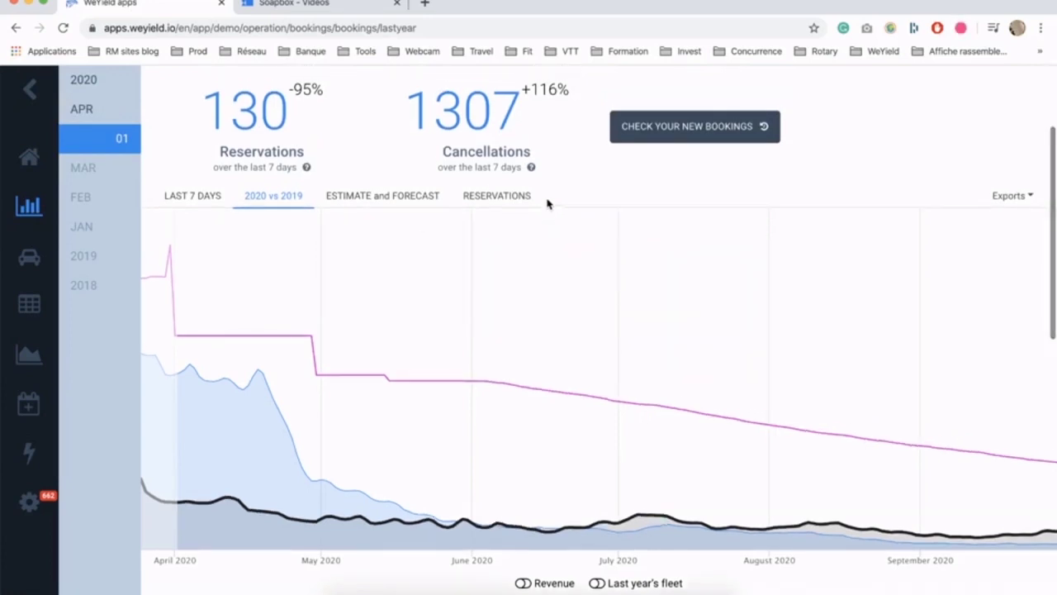
{"action": "scroll", "coordinate": [548, 204], "scroll_direction": "up", "scroll_amount": 3}
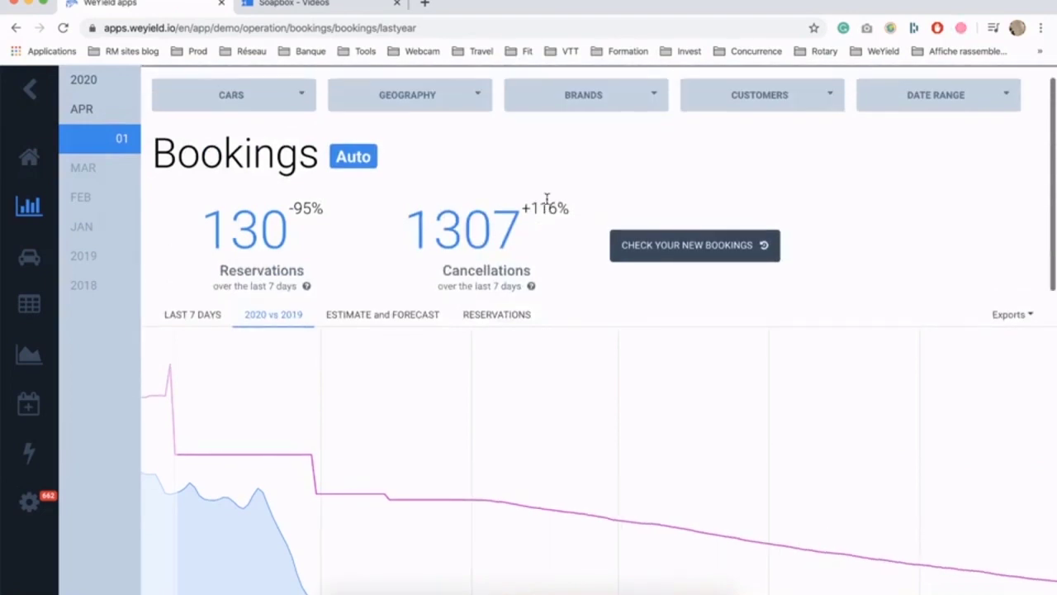
- Review the filter options for cars, geography, brands, customers and date range on the bookings report
{"action": "left_click", "coordinate": [279, 104]}
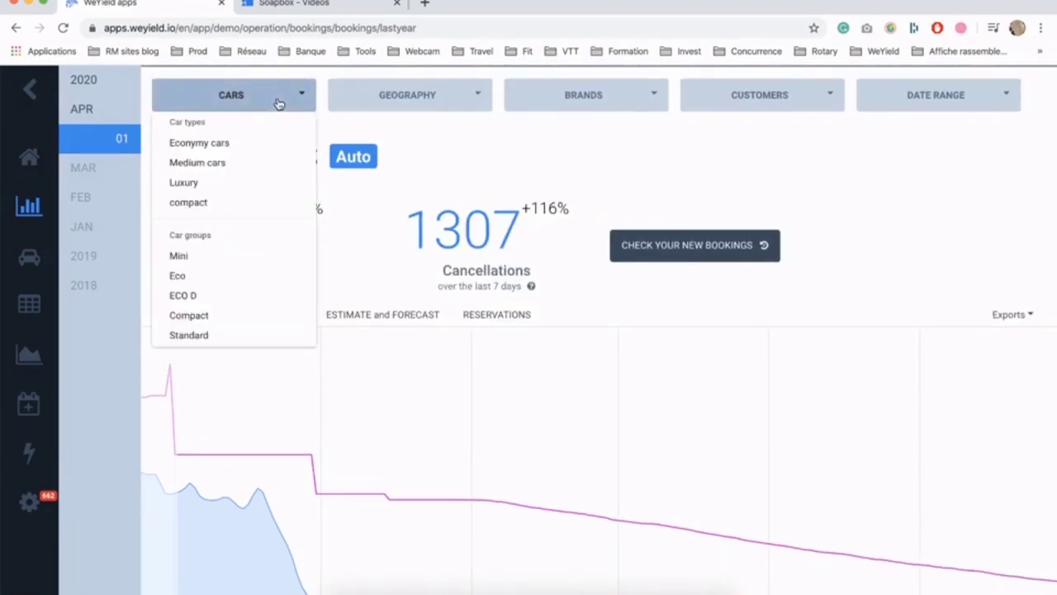
{"action": "left_click", "coordinate": [381, 100]}
{"action": "left_click", "coordinate": [593, 104]}
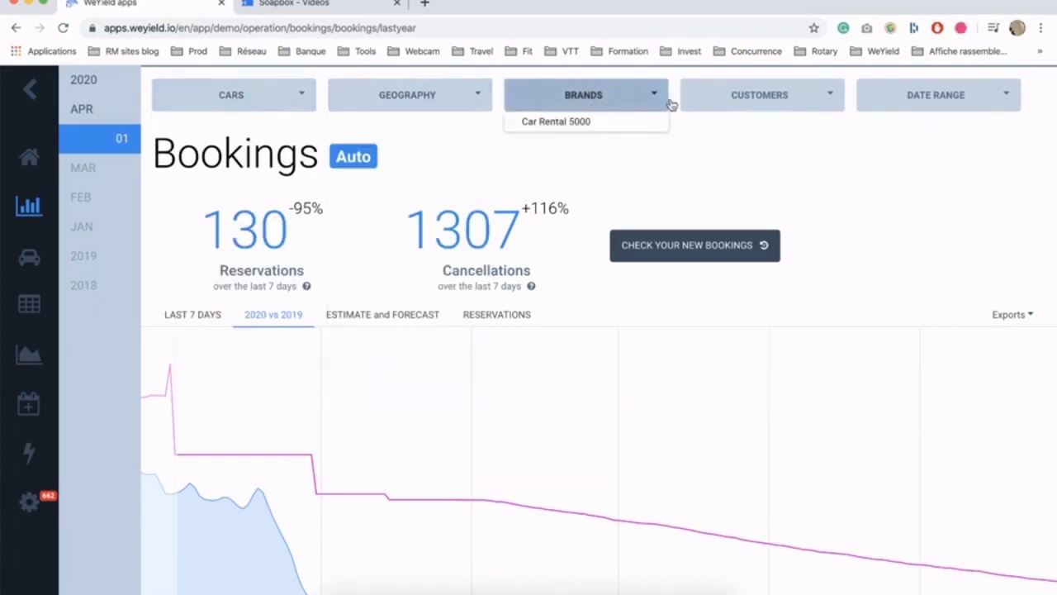
{"action": "left_click", "coordinate": [760, 101]}
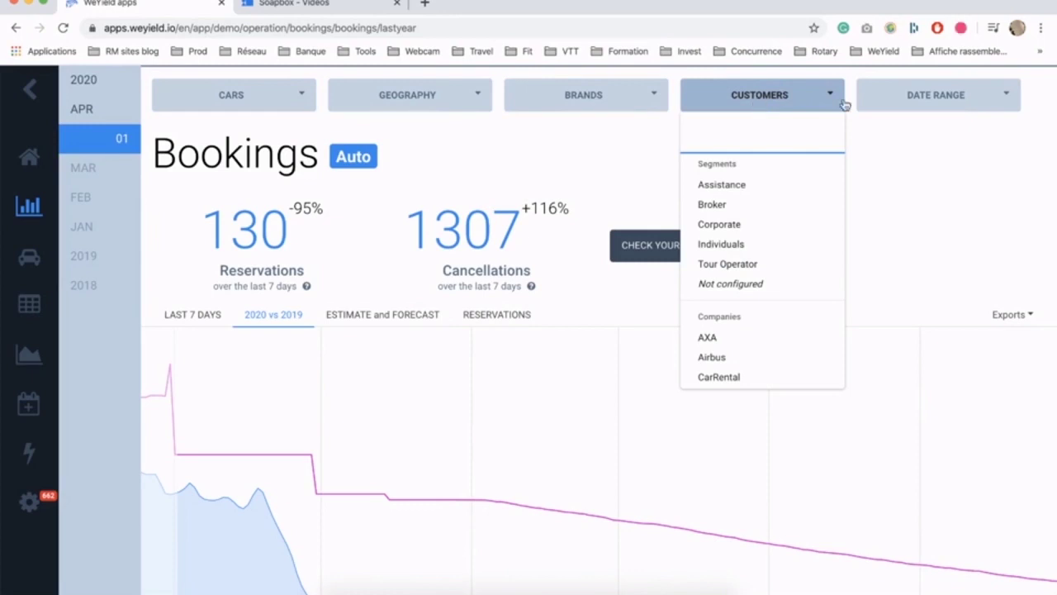
{"action": "left_click", "coordinate": [907, 100]}
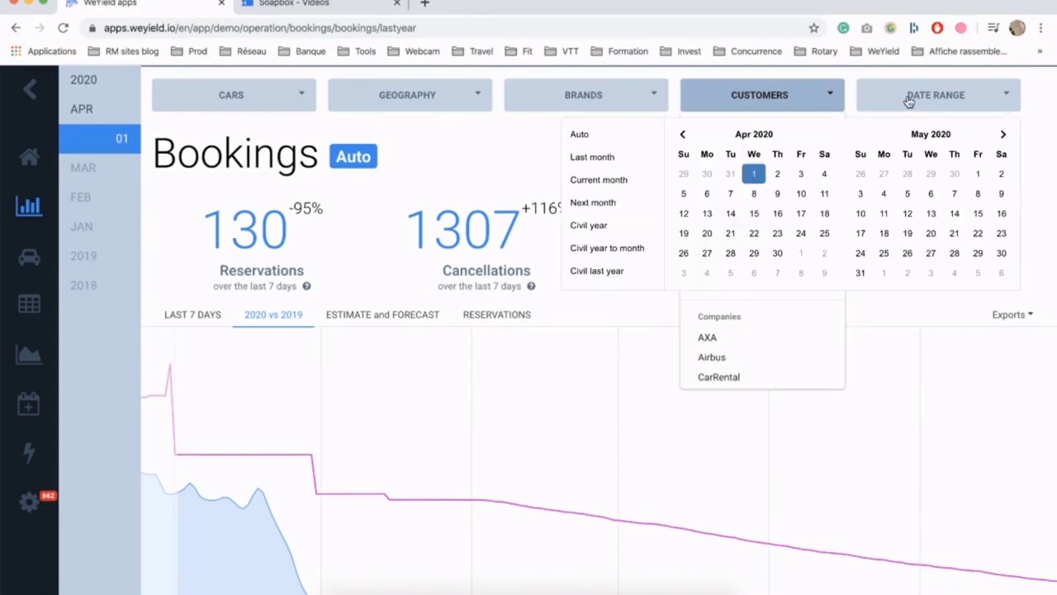
{"action": "left_click", "coordinate": [524, 168]}
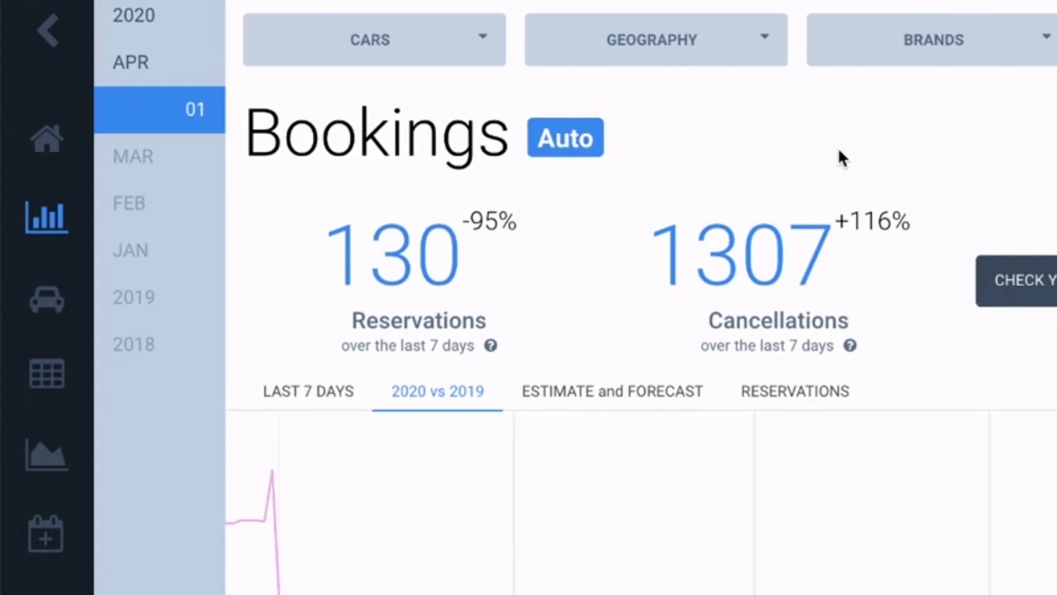
- Filter the reporting table to the Broker customer segment and break it down by company
{"action": "left_click", "coordinate": [47, 373]}
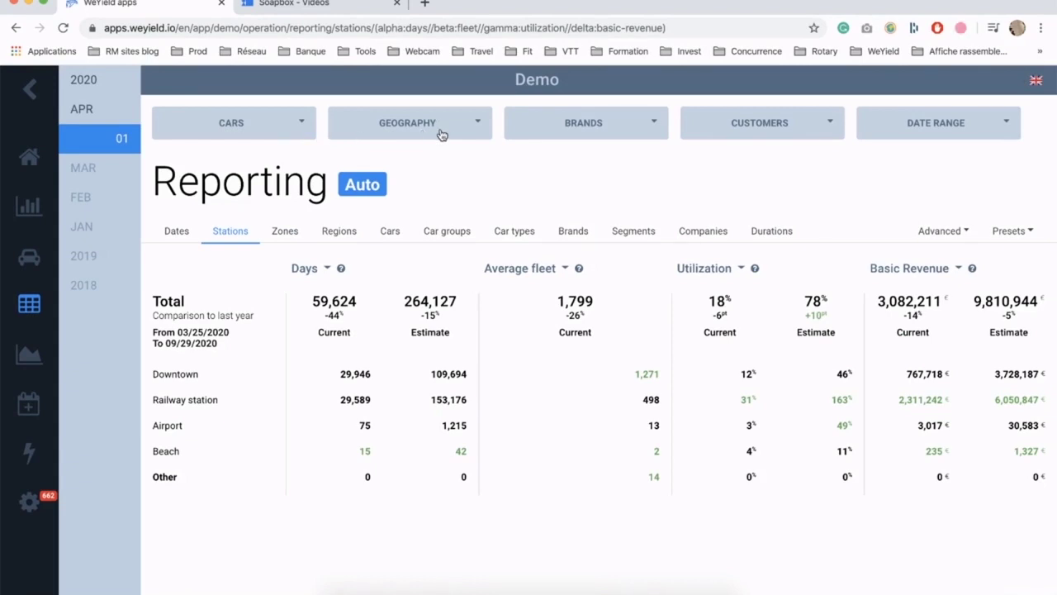
{"action": "left_click", "coordinate": [766, 132]}
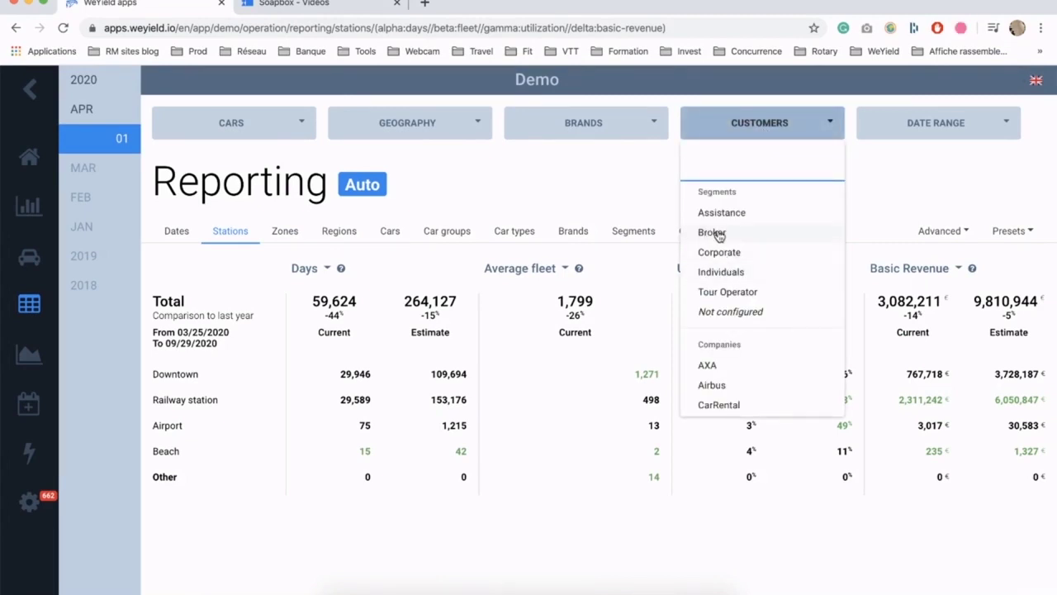
{"action": "left_click", "coordinate": [717, 234]}
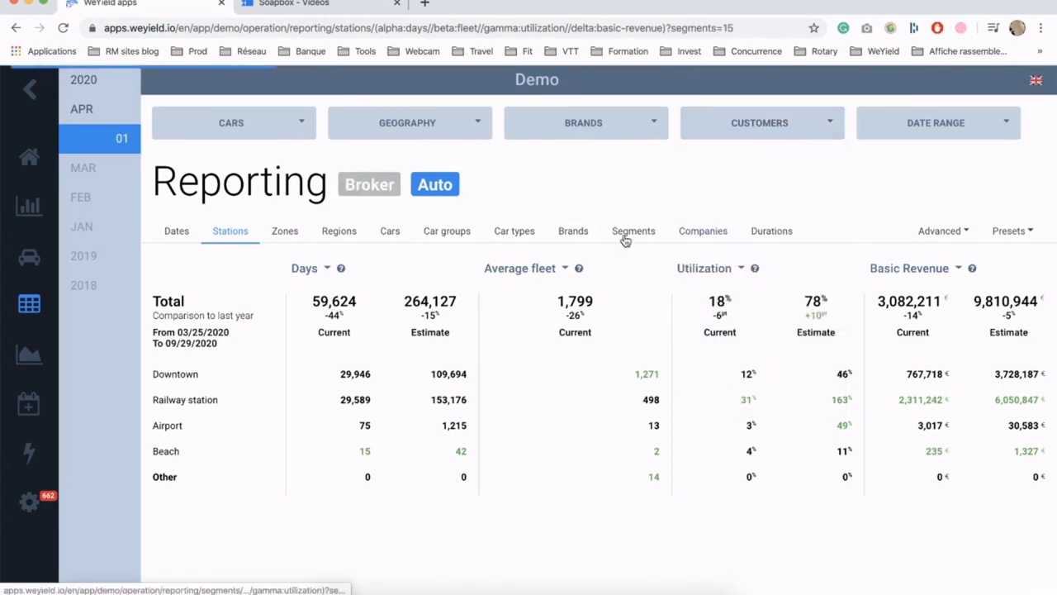
{"action": "left_click", "coordinate": [685, 235]}
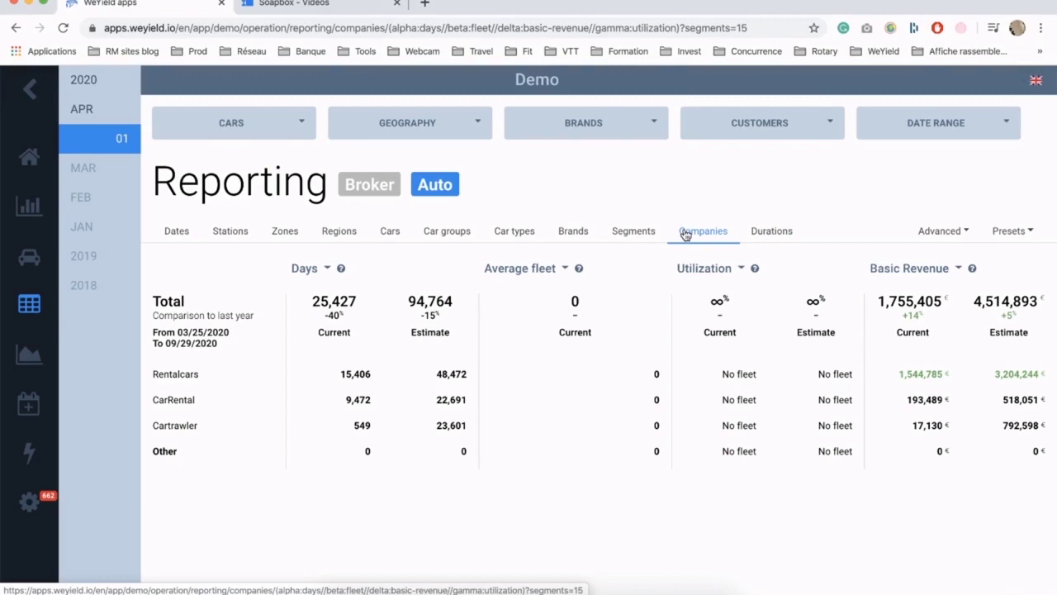
- Clear the Broker filter from the reporting table and go back to the treemap of the bookings report
{"action": "left_click", "coordinate": [369, 184]}
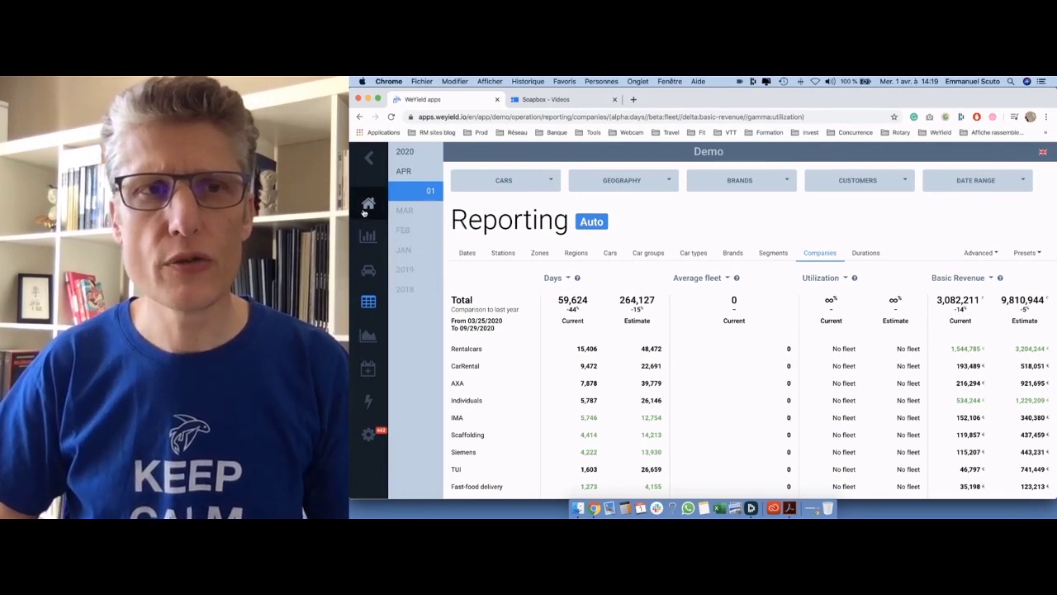
{"action": "left_click", "coordinate": [417, 228]}
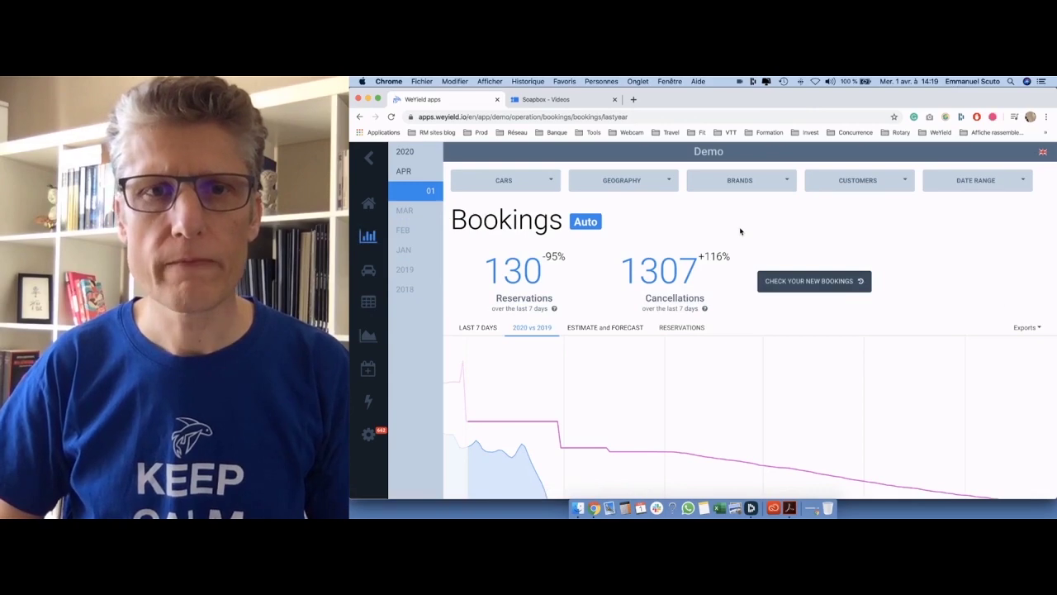
{"action": "scroll", "coordinate": [740, 231], "scroll_direction": "down", "scroll_amount": 5}
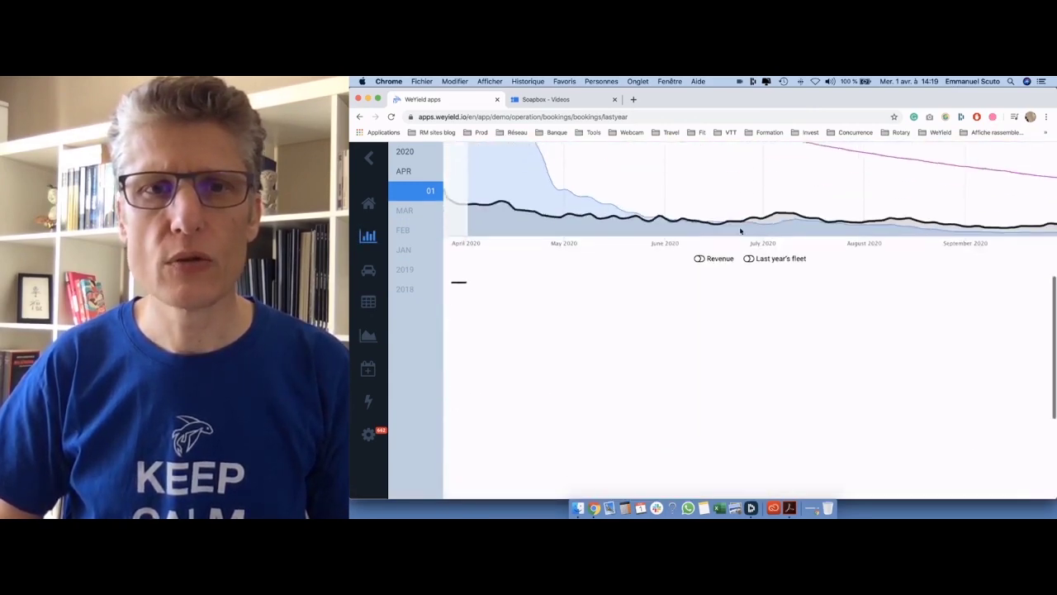
{"action": "scroll", "coordinate": [739, 227], "scroll_direction": "down", "scroll_amount": 3}
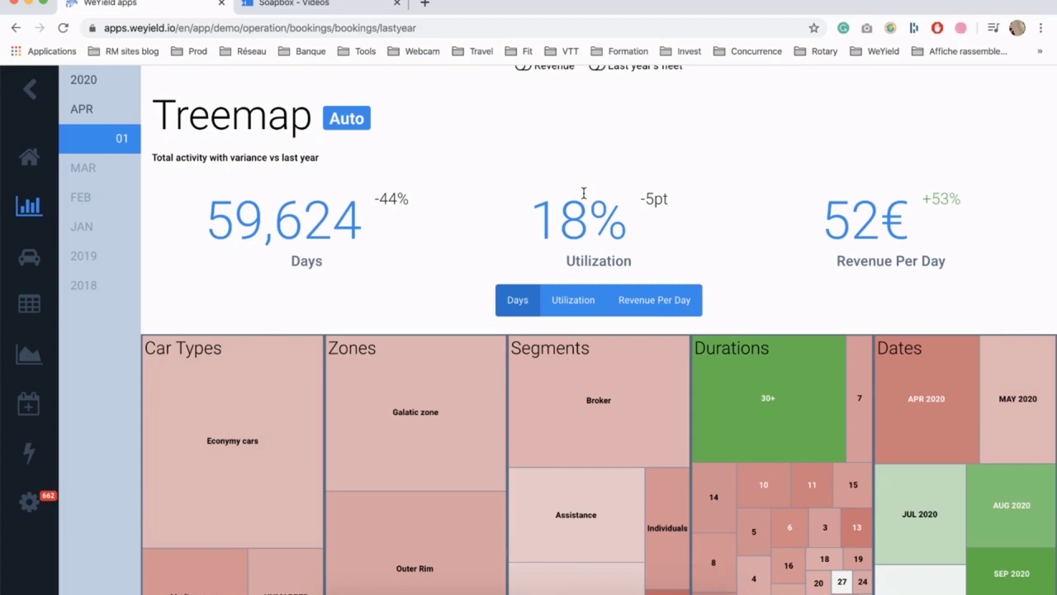
{"action": "scroll", "coordinate": [737, 237], "scroll_direction": "down", "scroll_amount": 2}
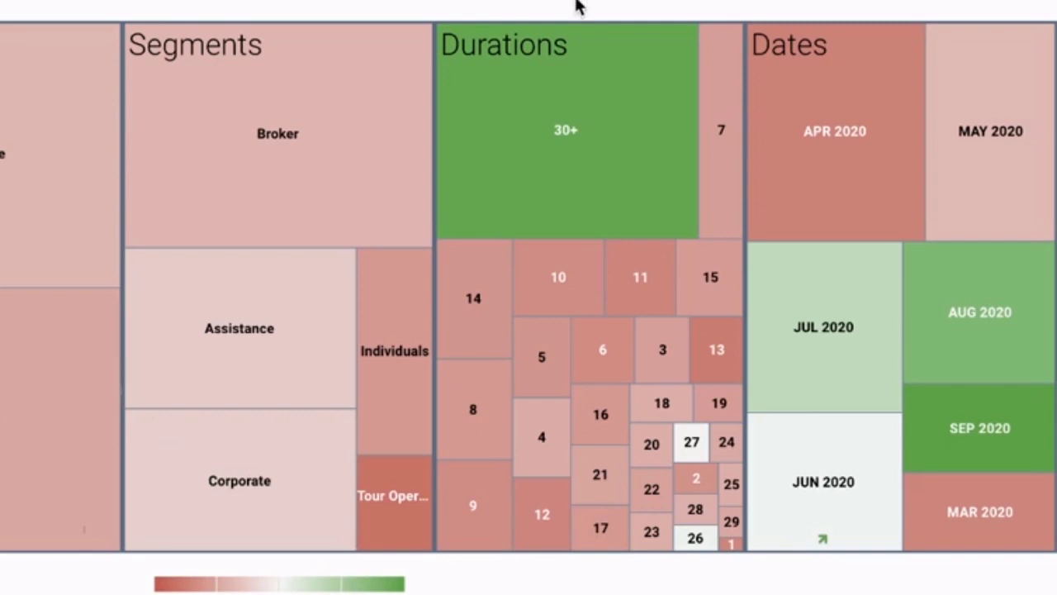
- Examine the treemap's 30+ duration and Tour Operator tiles and the year-on-year variance of total rental days
{"action": "mouse_move", "coordinate": [594, 107]}
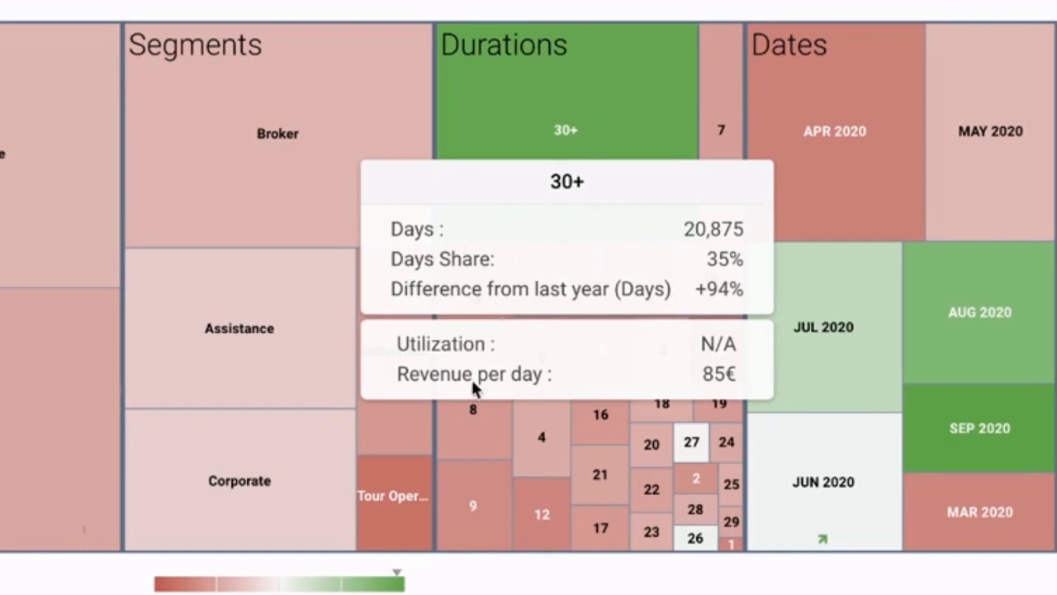
{"action": "mouse_move", "coordinate": [387, 525]}
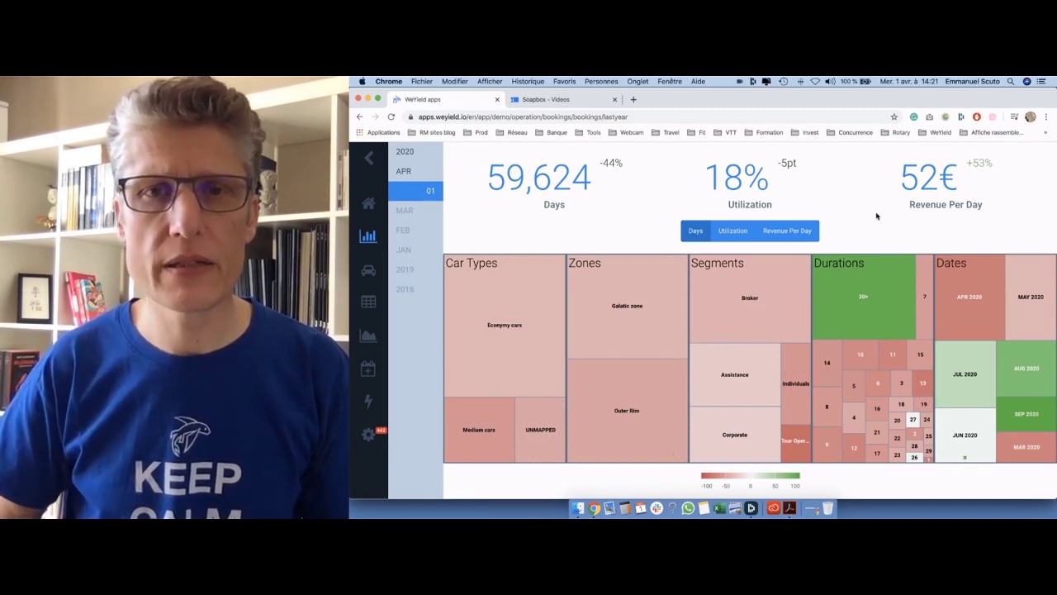
{"action": "scroll", "coordinate": [877, 215], "scroll_direction": "up", "scroll_amount": 5}
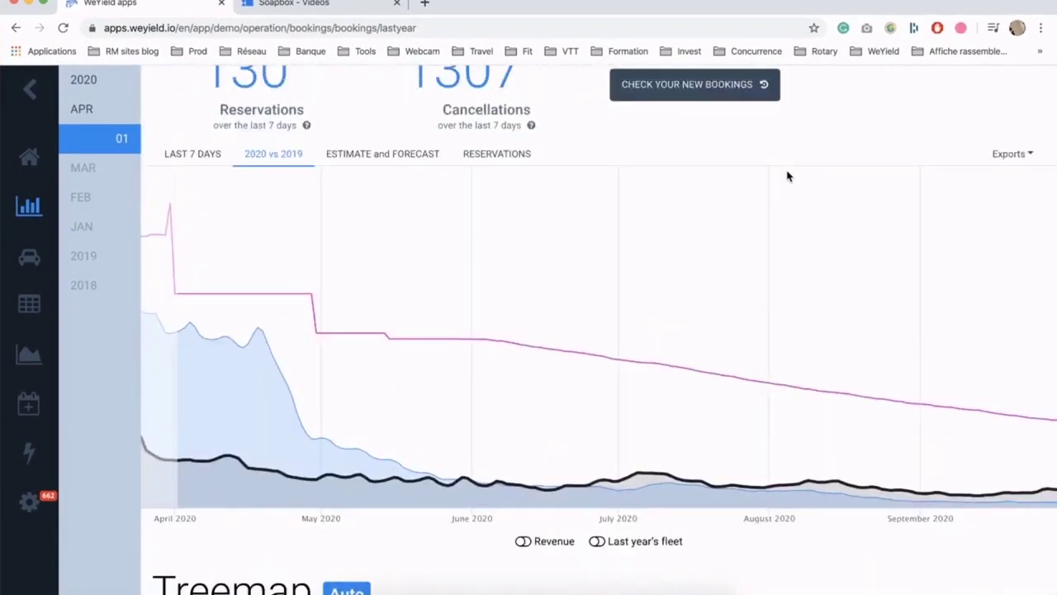
{"action": "scroll", "coordinate": [787, 176], "scroll_direction": "down", "scroll_amount": 6}
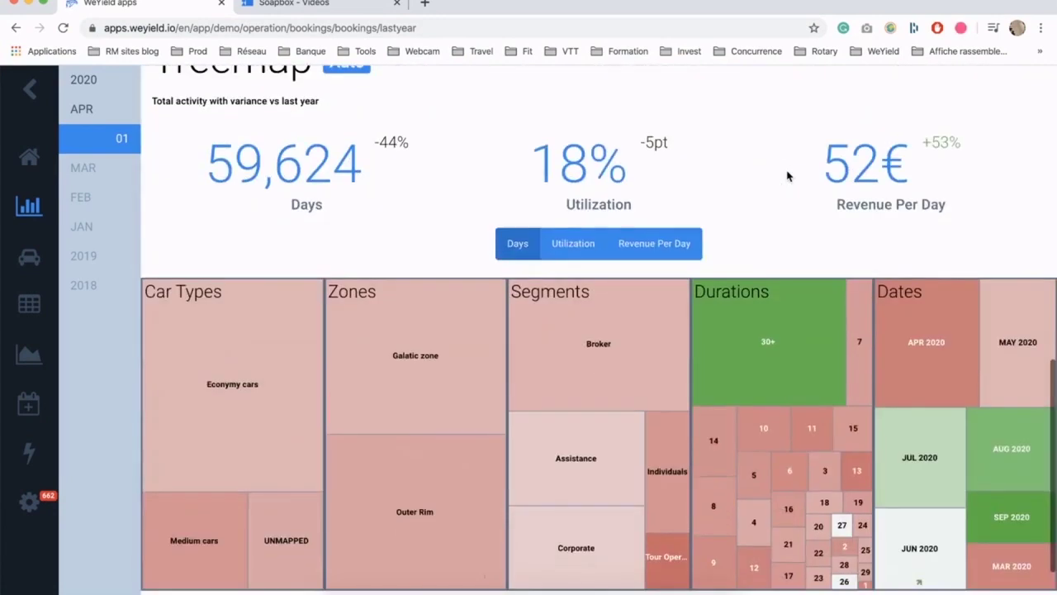
{"action": "scroll", "coordinate": [787, 176], "scroll_direction": "down", "scroll_amount": 1}
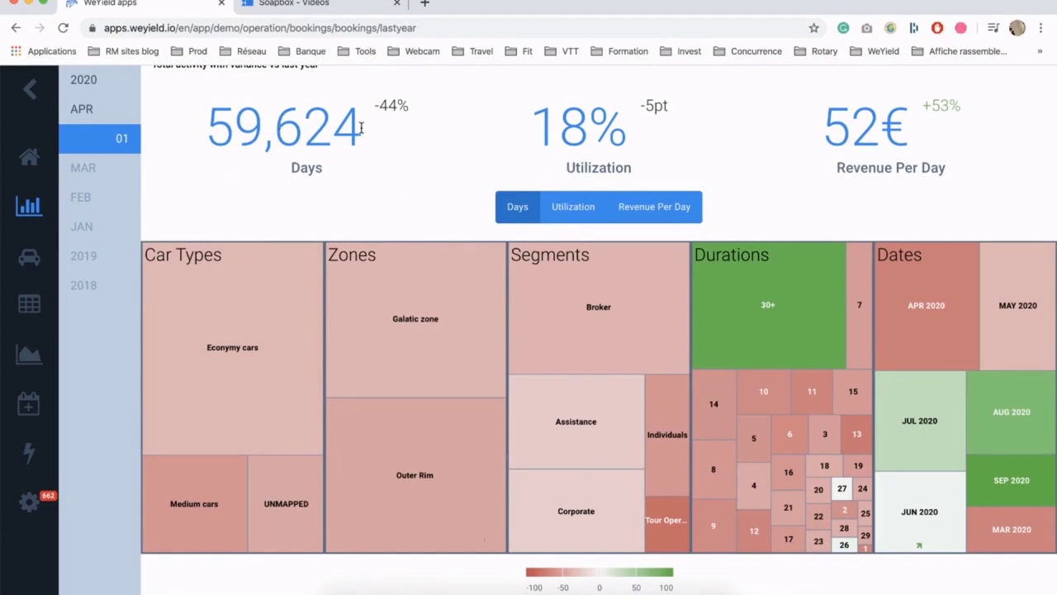
{"action": "left_click_drag", "start_coordinate": [371, 106], "coordinate": [440, 118]}
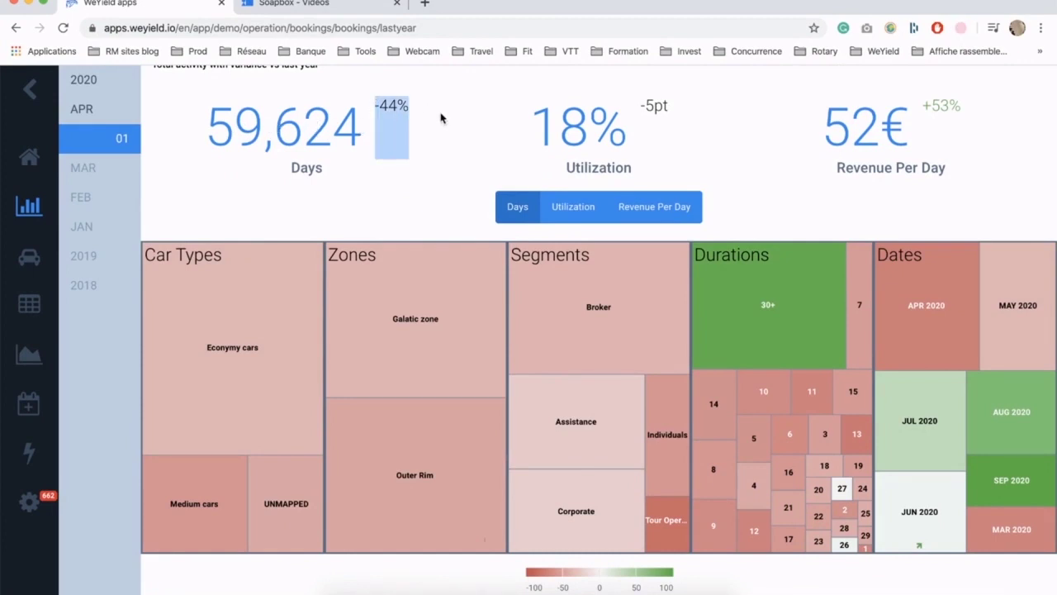
{"action": "left_click", "coordinate": [445, 129]}
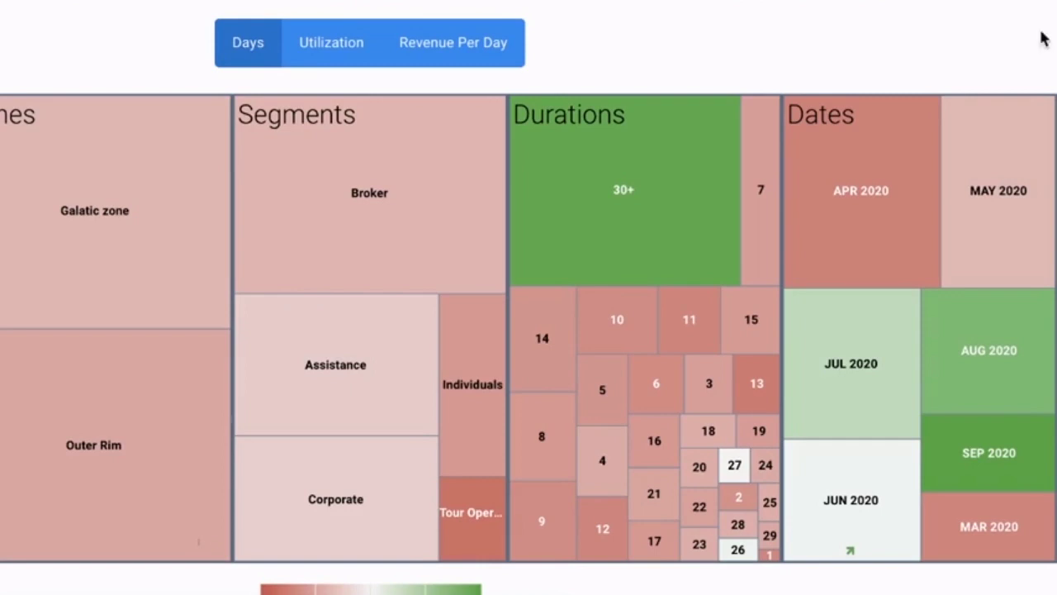
- Drill the treemap down to August 2020 and the Broker segment, checking the Assistance segment's details as well
{"action": "mouse_move", "coordinate": [993, 357]}
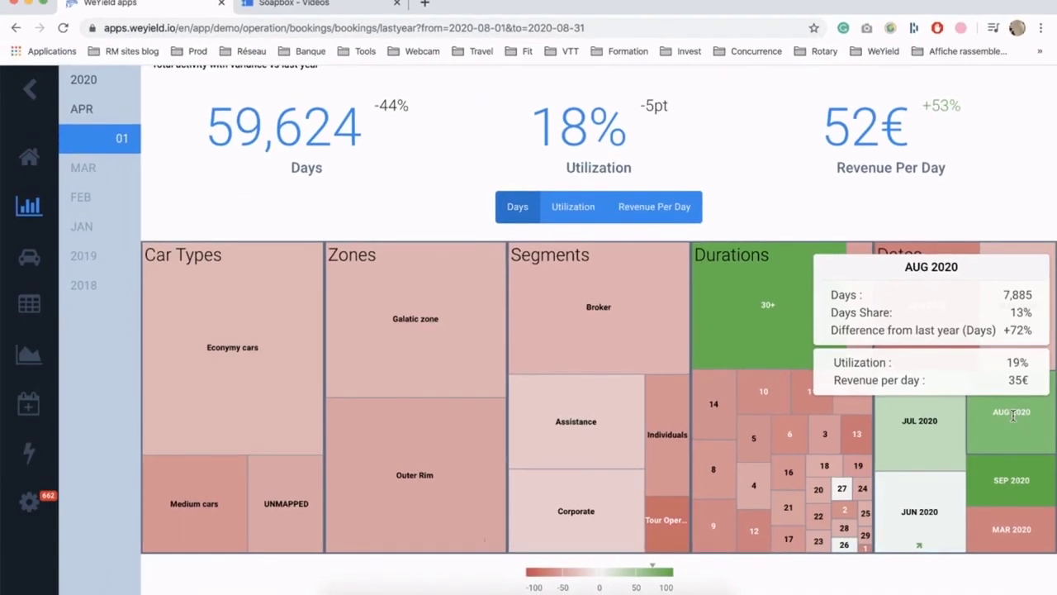
{"action": "left_click", "coordinate": [991, 353]}
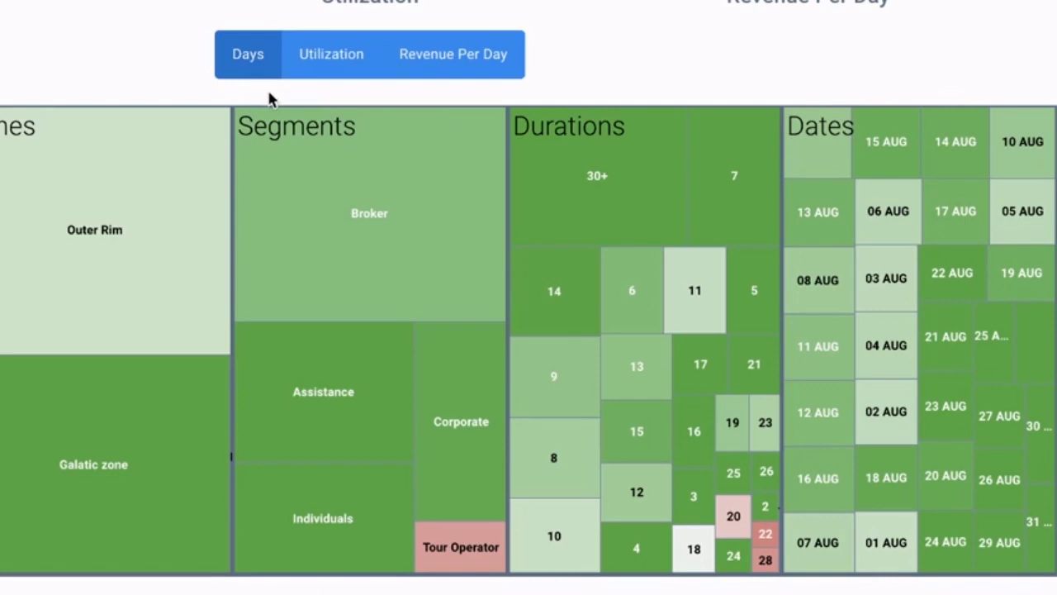
{"action": "mouse_move", "coordinate": [342, 418]}
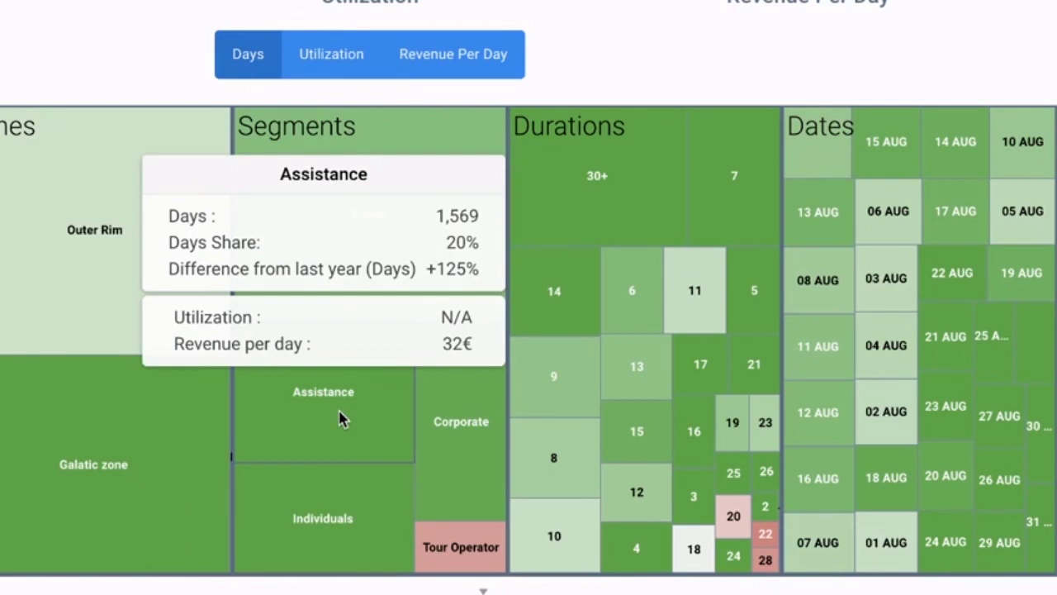
{"action": "mouse_move", "coordinate": [349, 212]}
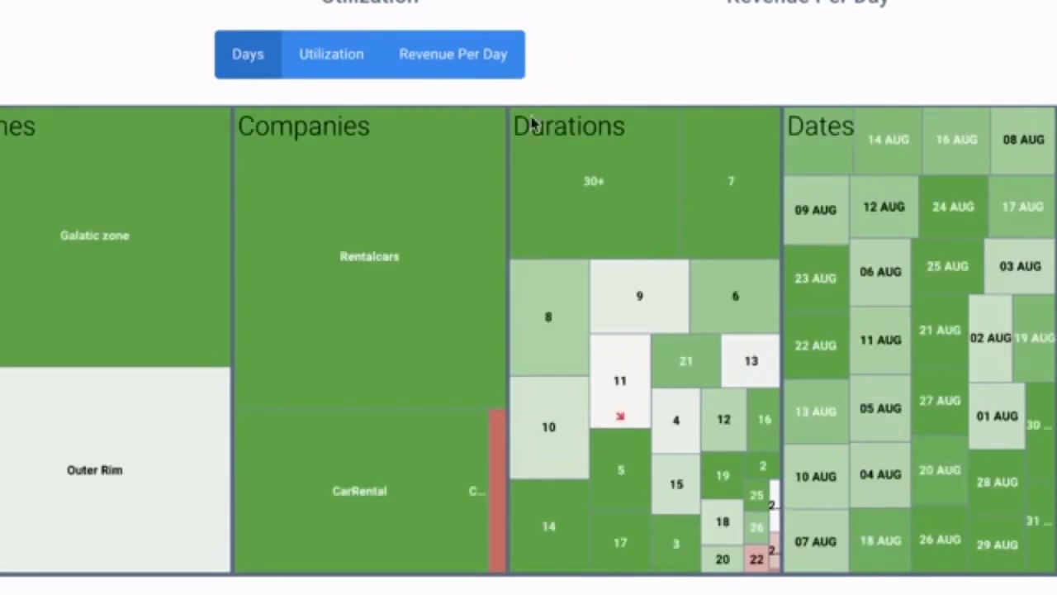
- Compare the broker companies in the treemap by utilization and by revenue per day
{"action": "mouse_move", "coordinate": [497, 456]}
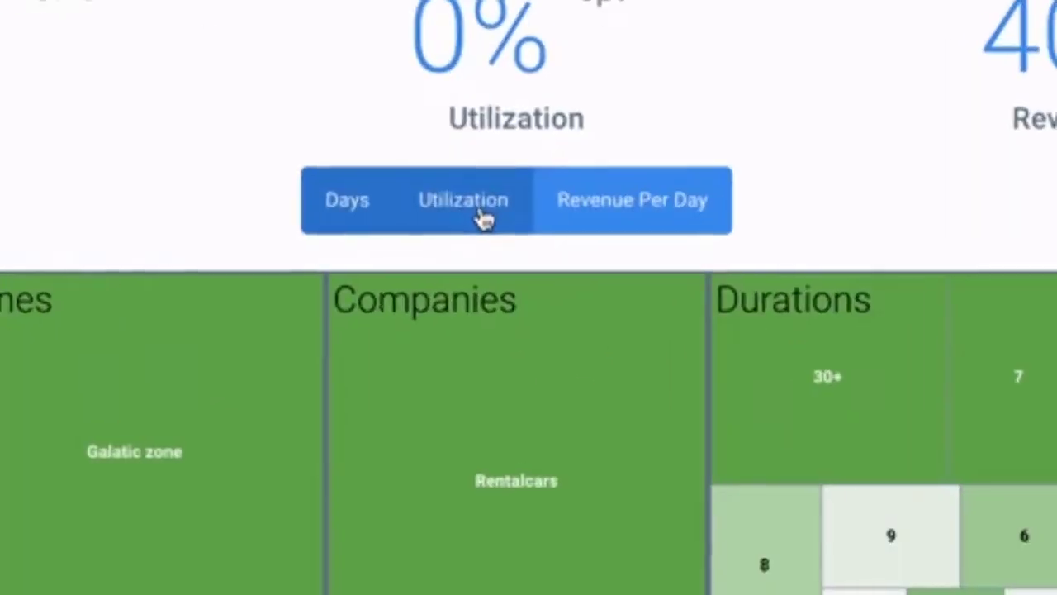
{"action": "left_click", "coordinate": [484, 219]}
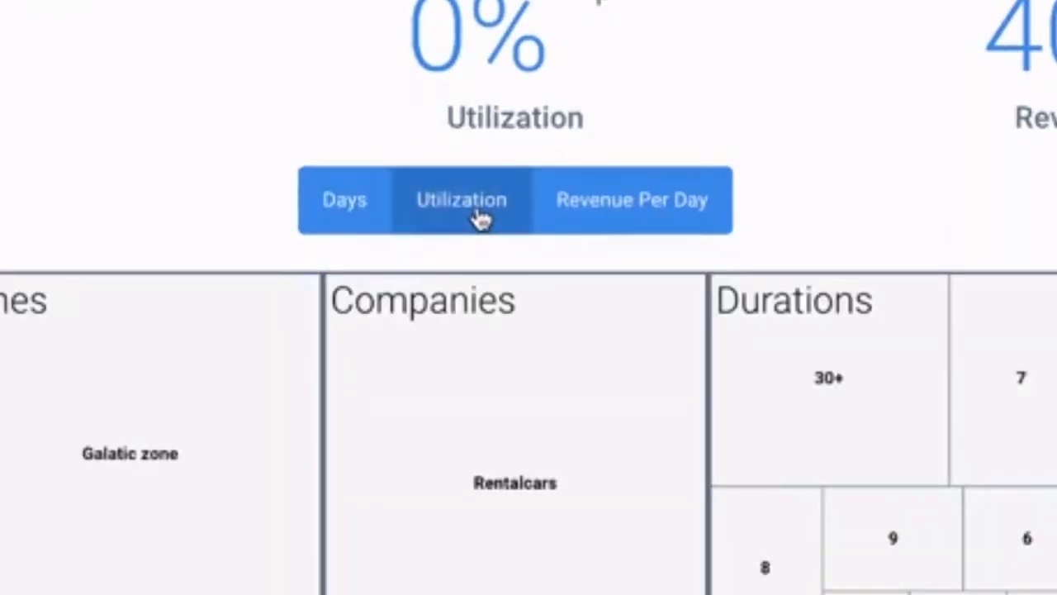
{"action": "left_click", "coordinate": [640, 217]}
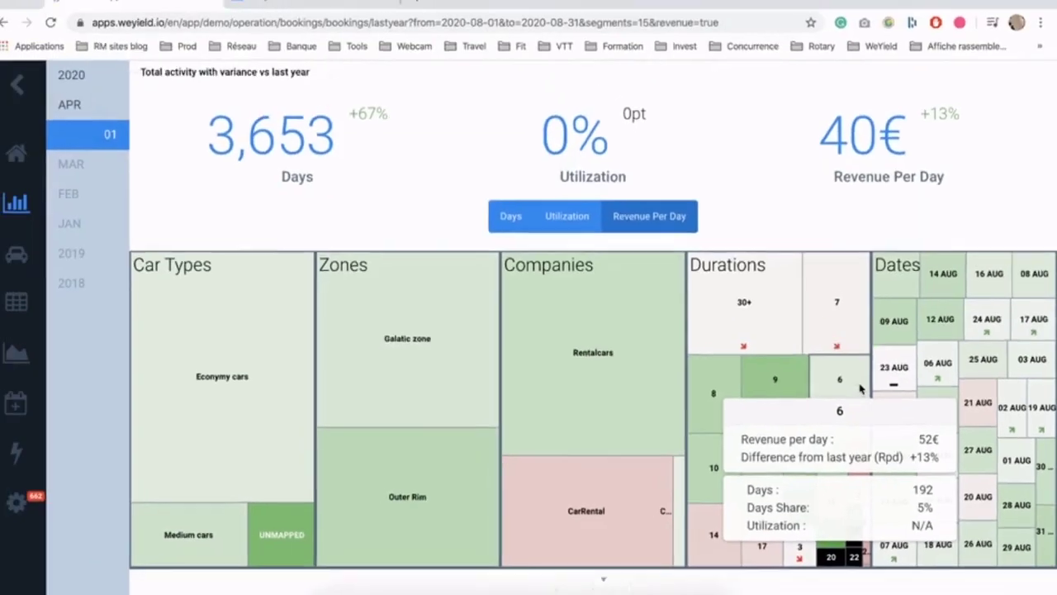
- Clear the Broker filter and reset the date range of the bookings report to Auto
{"action": "scroll", "coordinate": [706, 330], "scroll_direction": "up", "scroll_amount": 5}
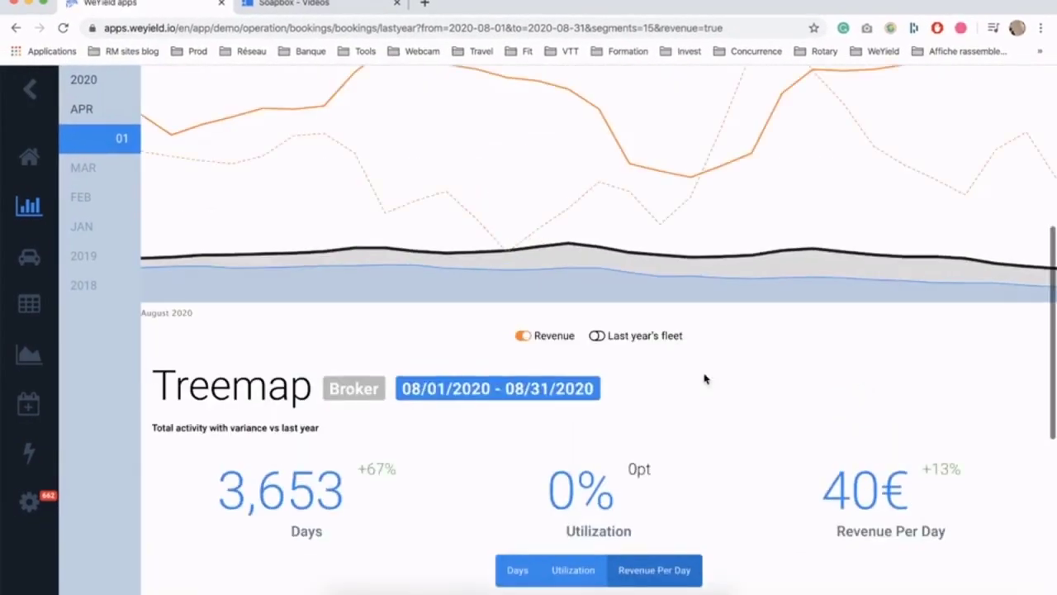
{"action": "left_click", "coordinate": [368, 390]}
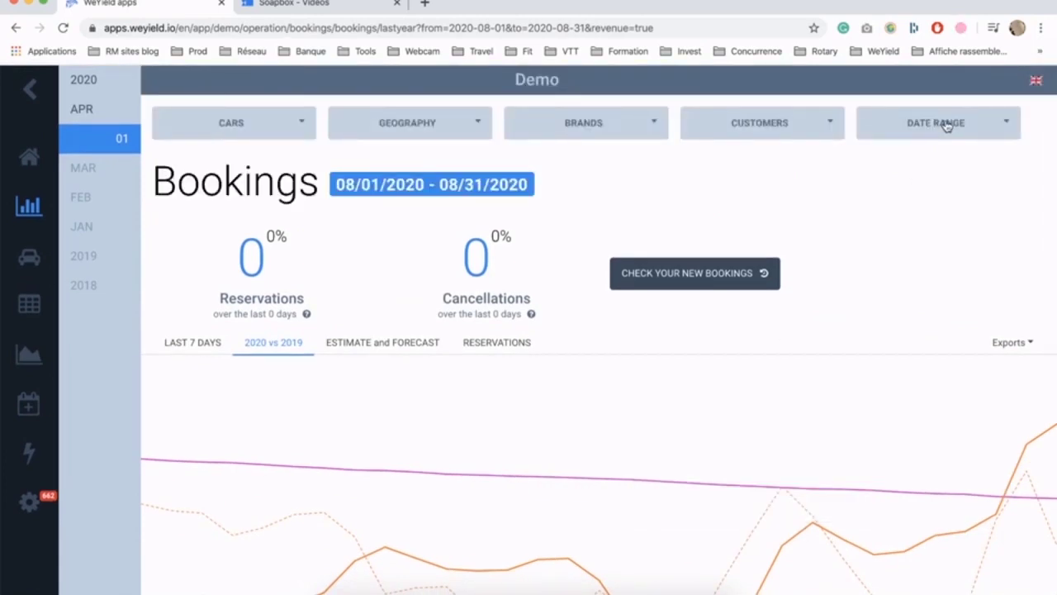
{"action": "left_click", "coordinate": [947, 125]}
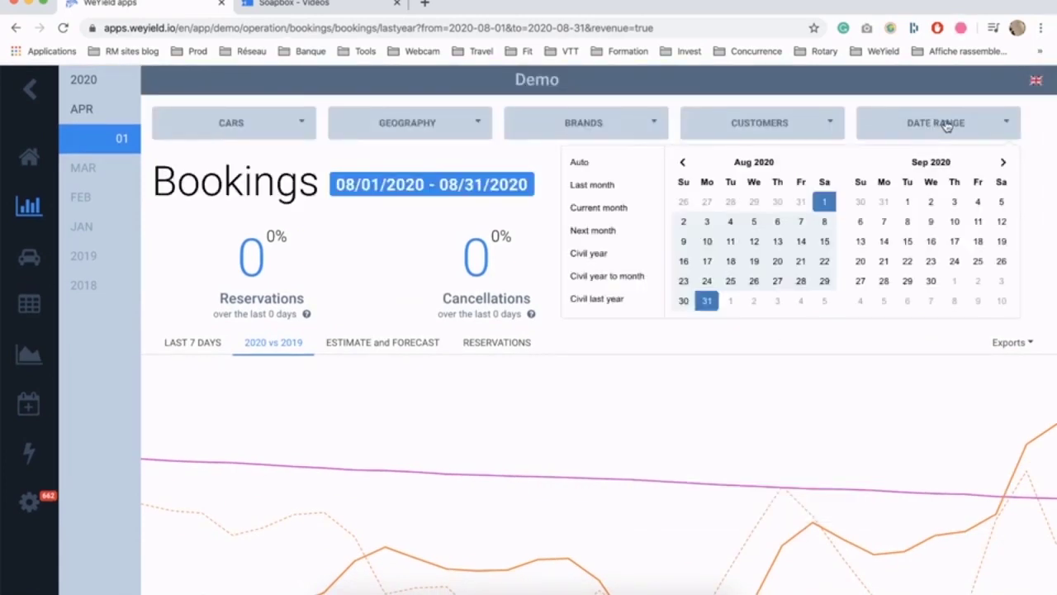
{"action": "left_click", "coordinate": [586, 168]}
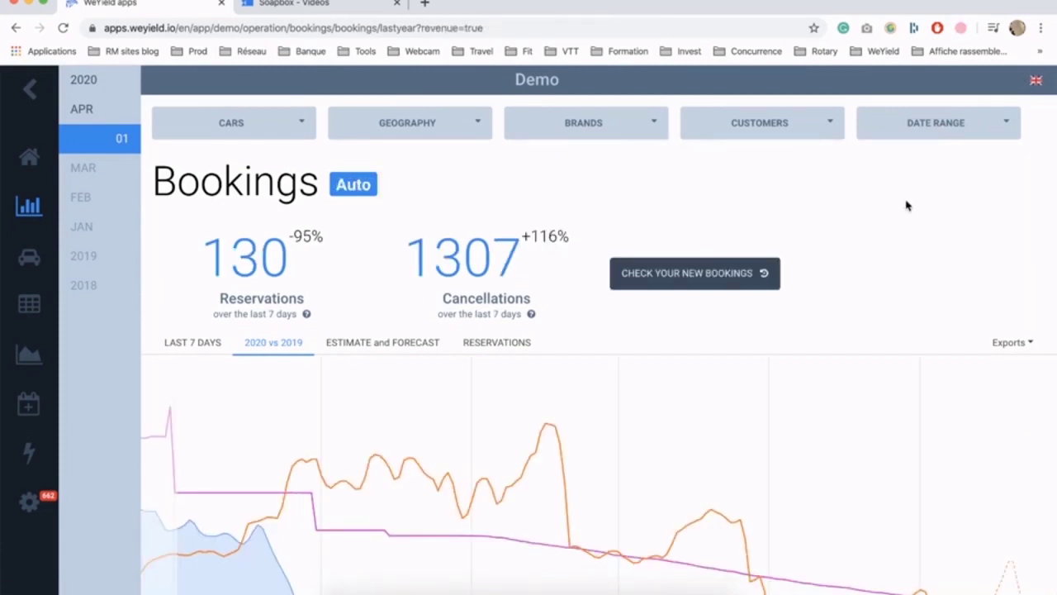
- Switch the unfiltered treemap's metric back to Days
{"action": "scroll", "coordinate": [907, 205], "scroll_direction": "down", "scroll_amount": 15}
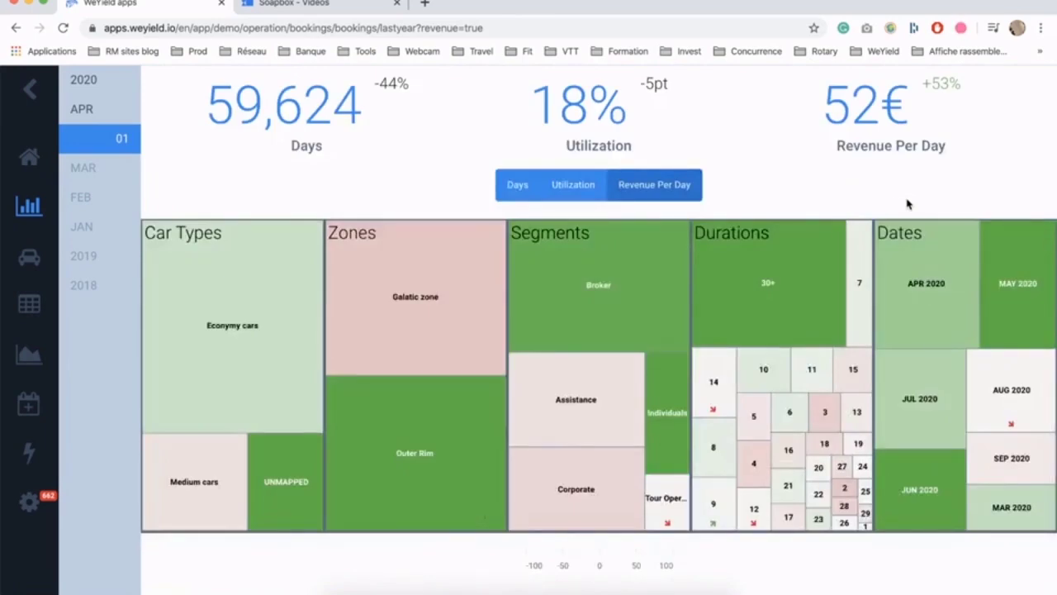
{"action": "left_click", "coordinate": [505, 185]}
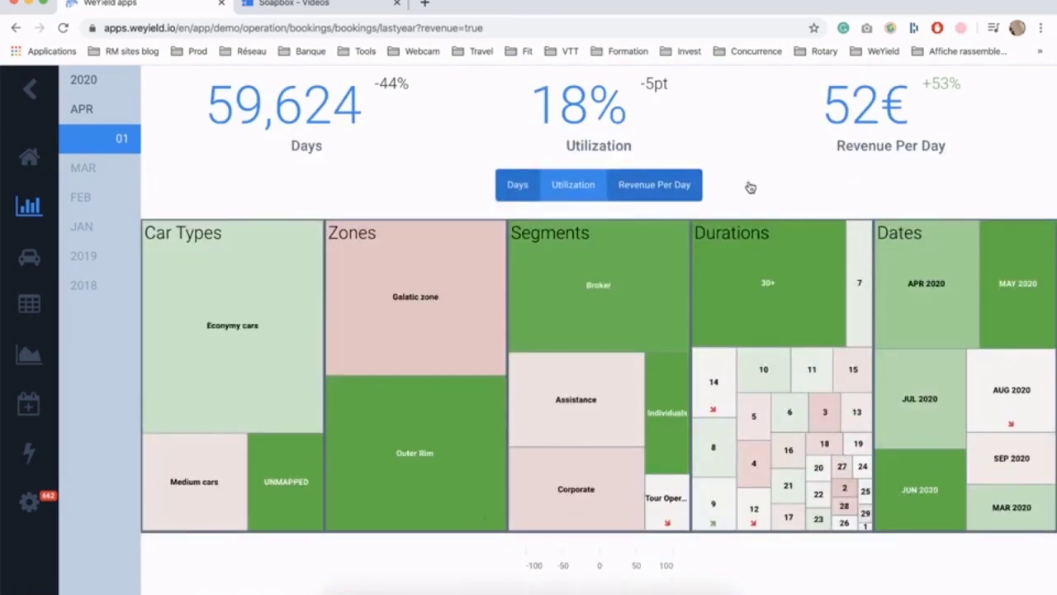